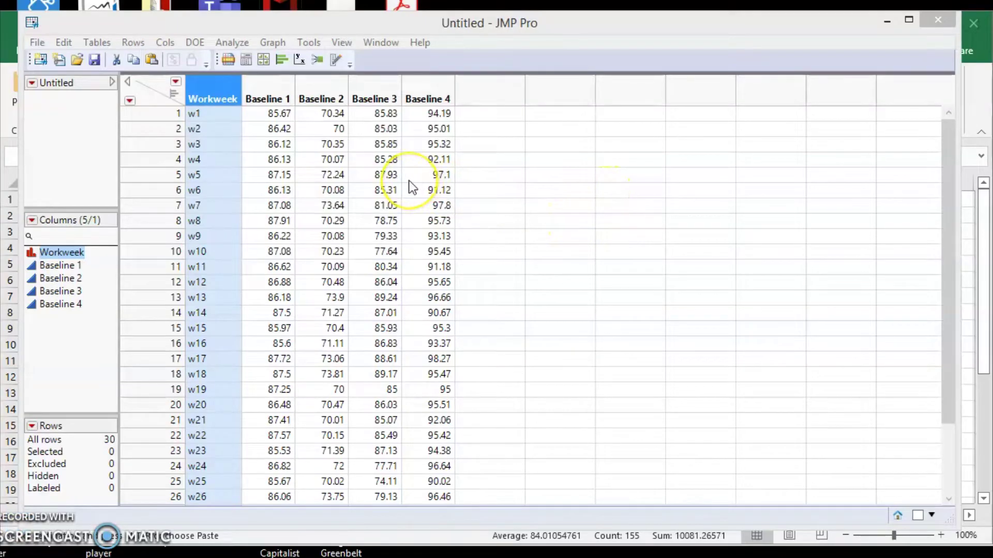
# Step: Choose Analyze > Distribution for the workweek baseline data table
pyautogui.click(223, 45)
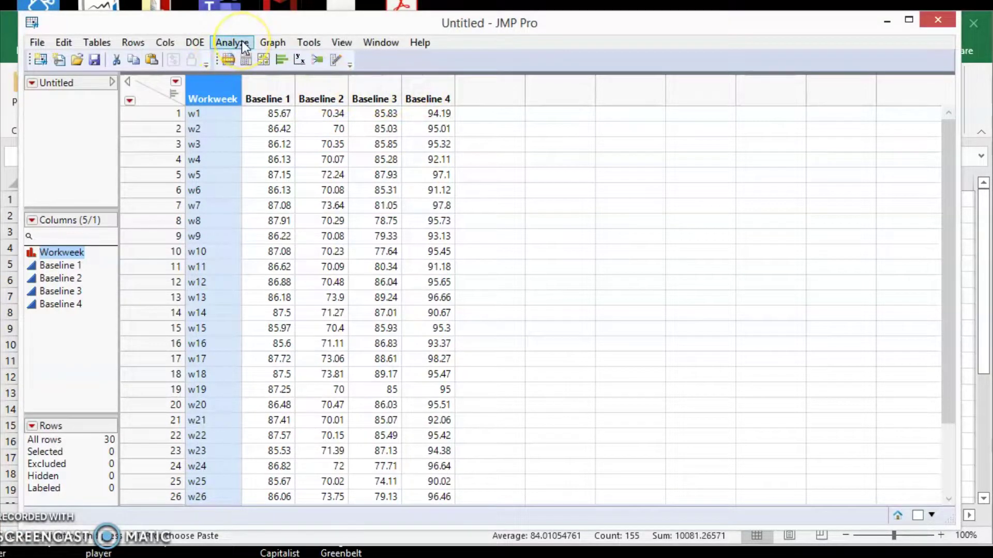
pyautogui.click(241, 40)
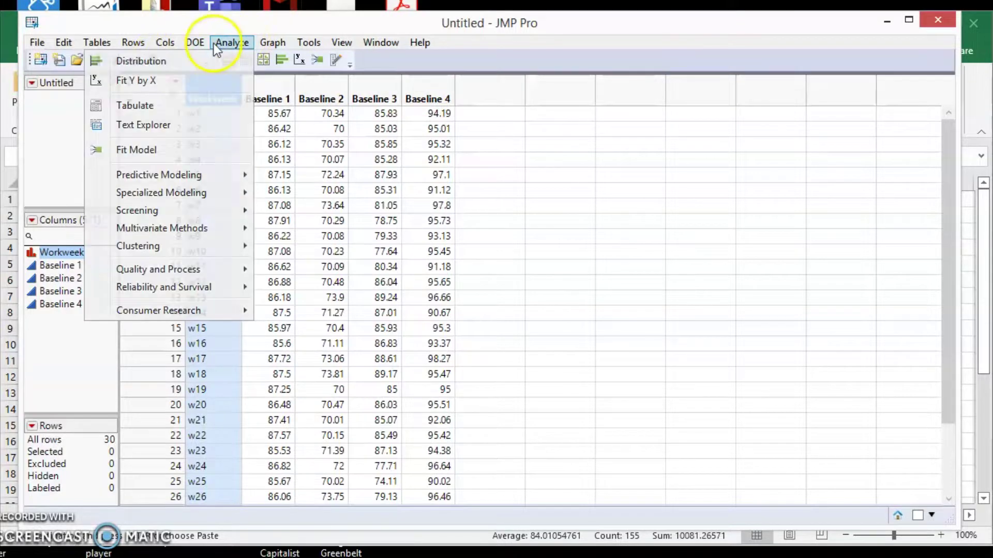
pyautogui.click(173, 63)
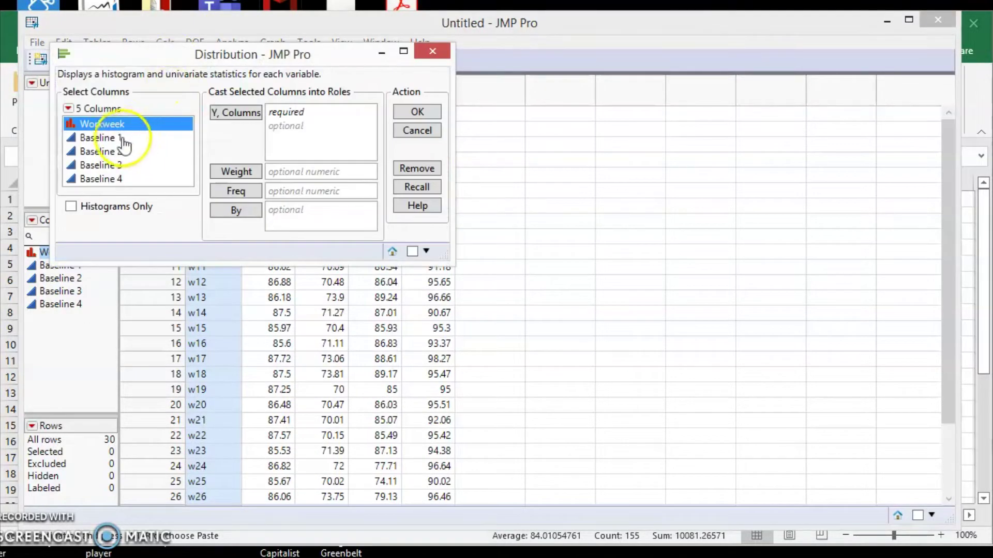
# Step: Assign Baseline 1, 2, 3 and 4 as Y columns and run the Distribution
pyautogui.click(124, 140)
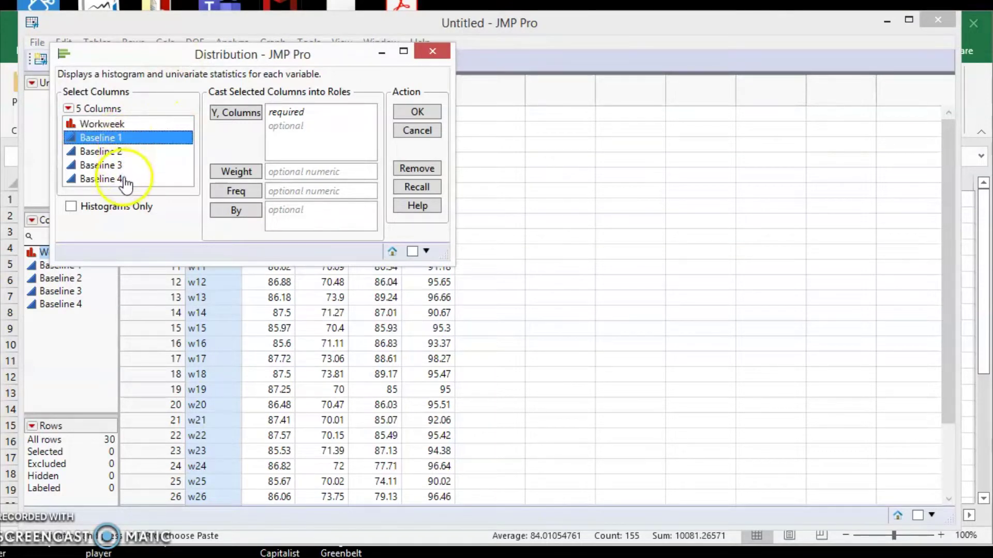
pyautogui.keyDown('shift'); pyautogui.click(101, 151); pyautogui.keyUp('shift')
pyautogui.keyDown('shift'); pyautogui.click(129, 166); pyautogui.keyUp('shift')
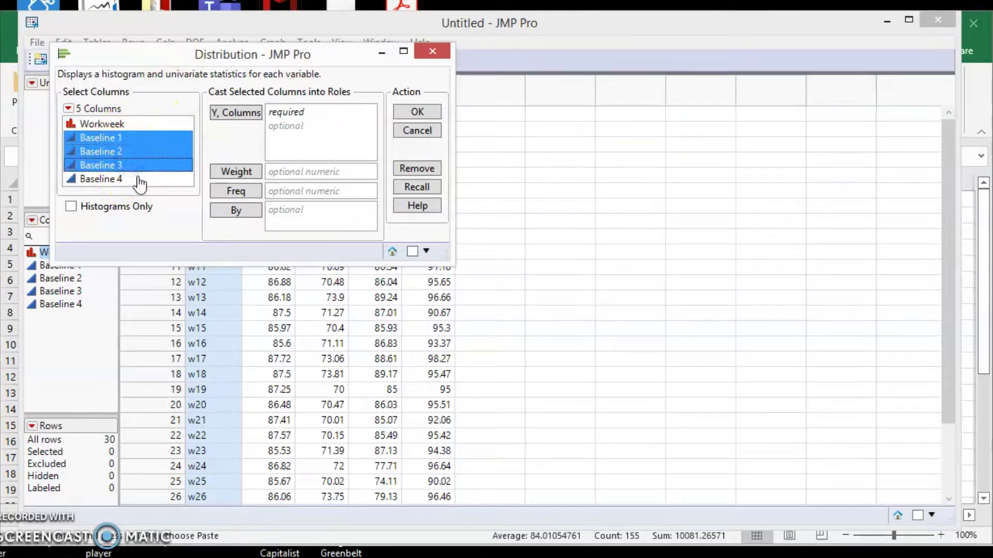
pyautogui.keyDown('shift'); pyautogui.click(139, 181); pyautogui.keyUp('shift')
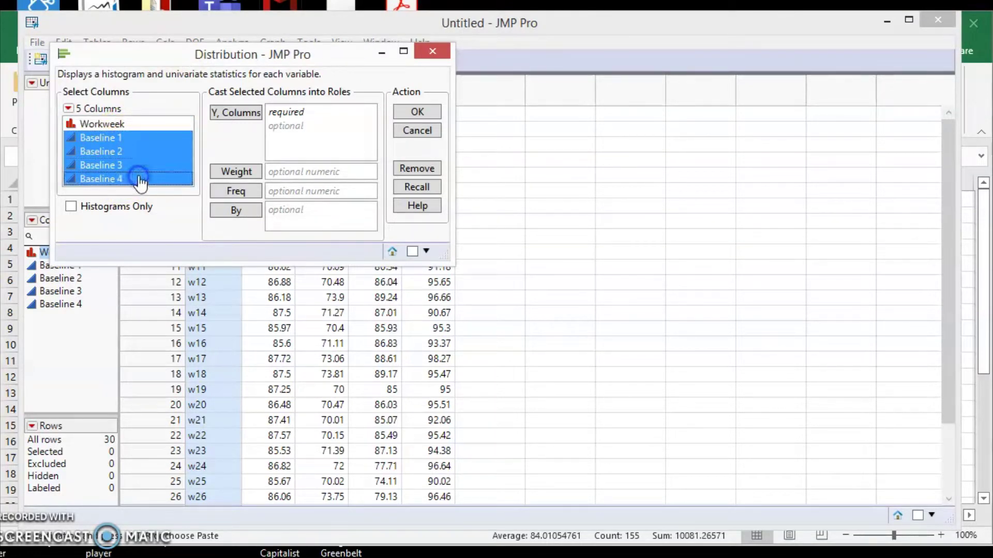
pyautogui.click(236, 114)
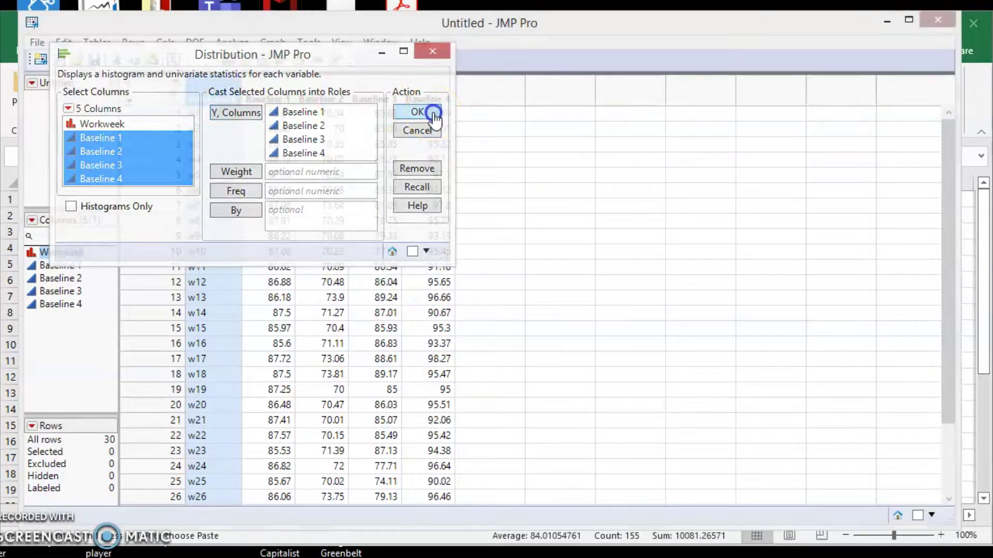
pyautogui.click(417, 112)
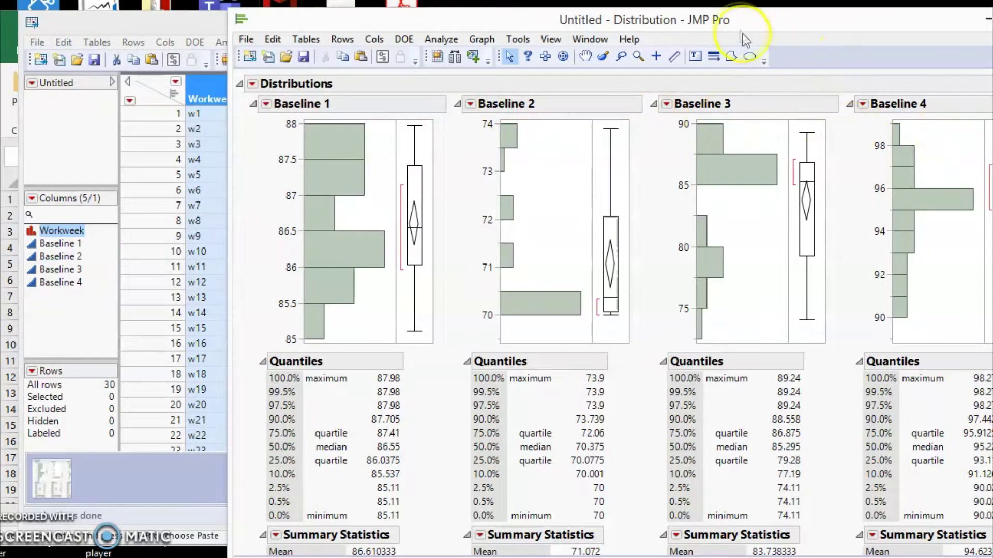
# Step: Move the report window aside and bring up Customize Summary Statistics
pyautogui.moveTo(739, 22)
pyautogui.mouseDown()
pyautogui.moveTo(704, 50)
pyautogui.moveTo(667, 17)
pyautogui.mouseUp()
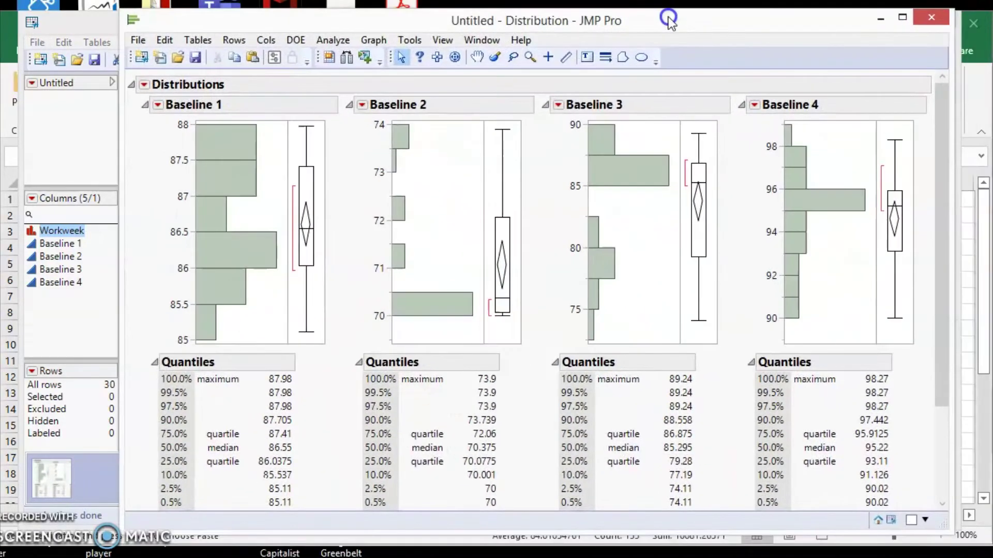
pyautogui.scroll(-4, 403, 264)
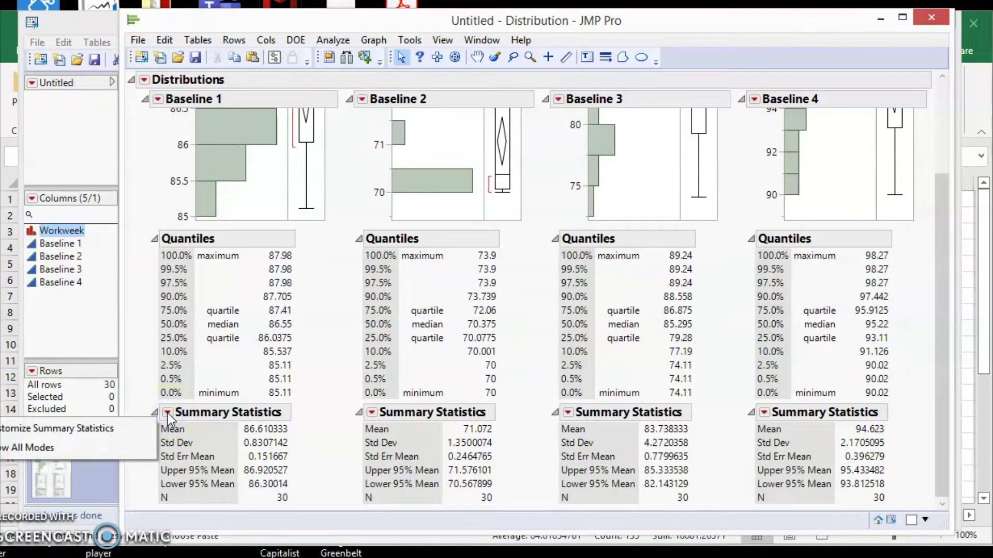
pyautogui.click(93, 429)
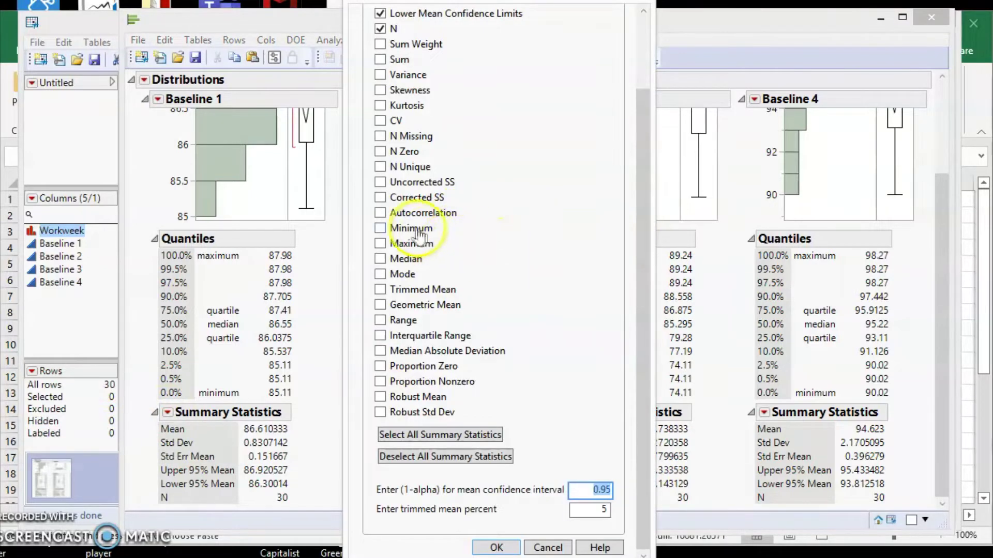
# Step: Check Minimum, Maximum and Range in Customize Summary Statistics and apply
pyautogui.click(380, 228)
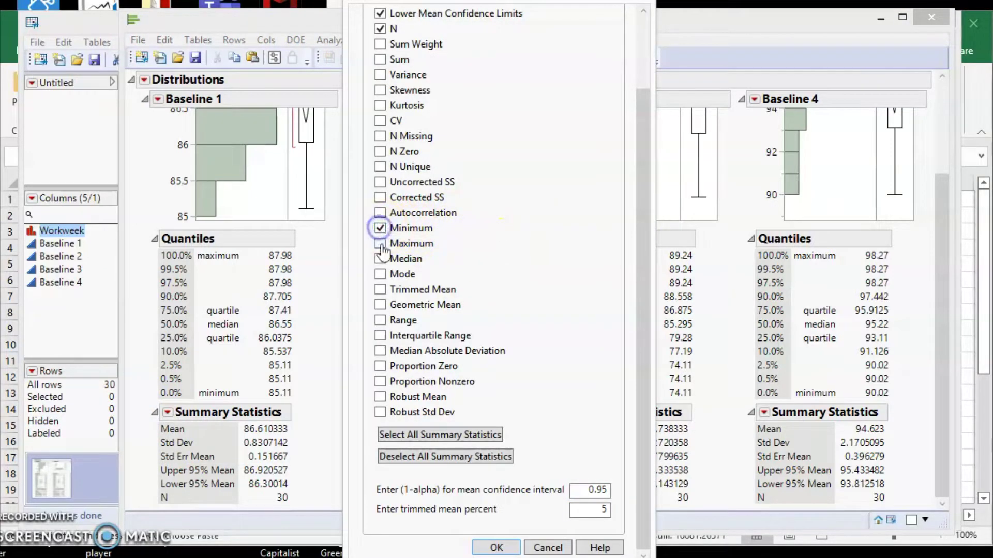
pyautogui.click(380, 244)
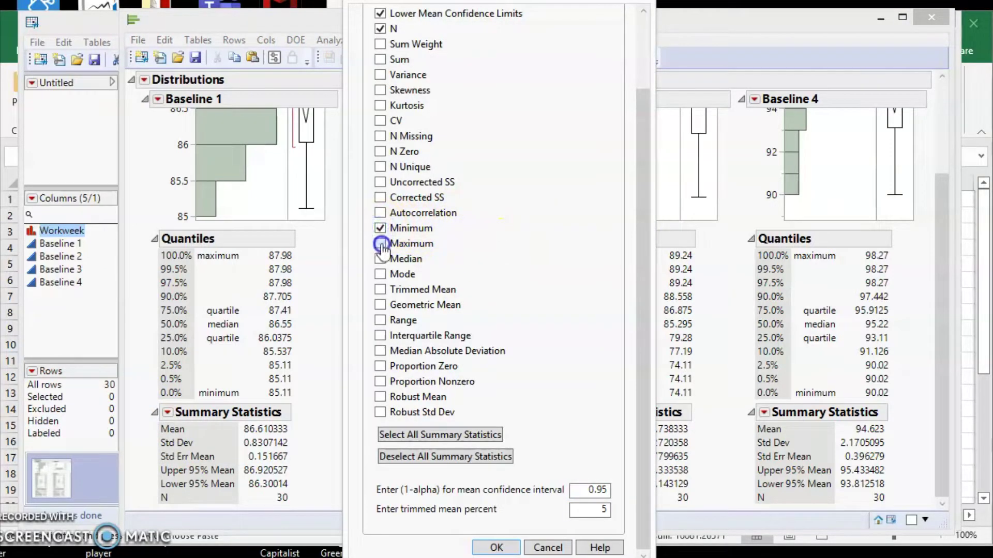
pyautogui.click(381, 321)
pyautogui.click(497, 548)
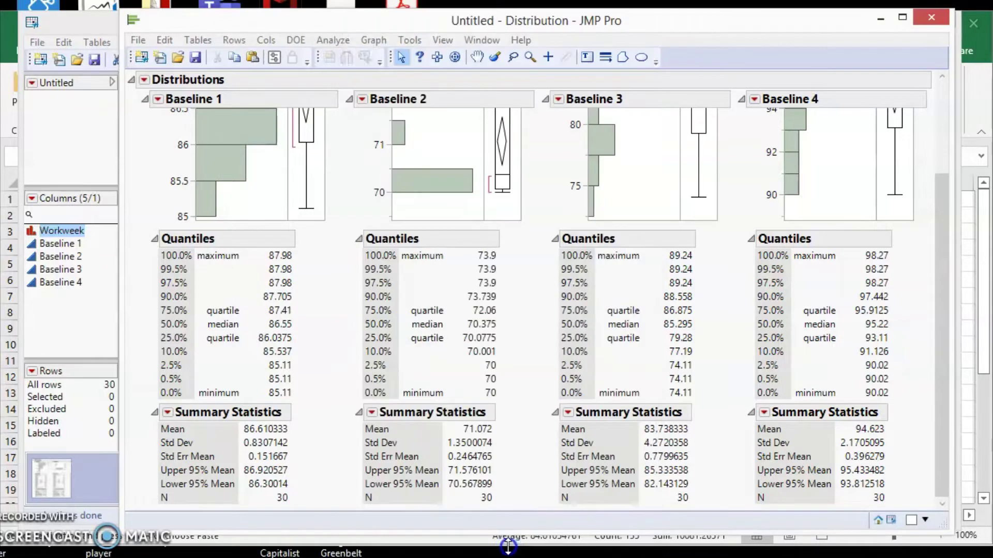
pyautogui.scroll(-2, 636, 381)
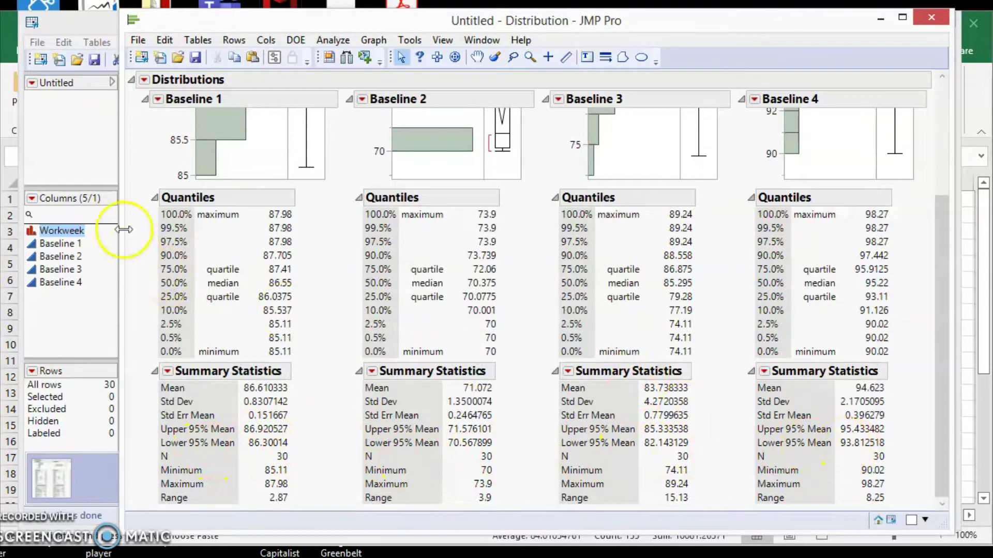
pyautogui.scroll(3, 212, 167)
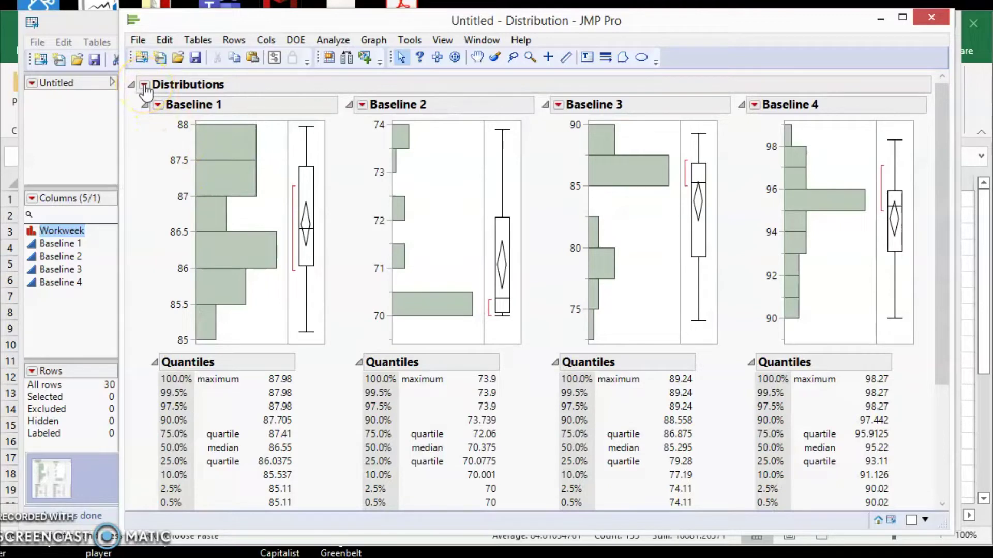
# Step: Apply Stack from the Distributions red-triangle menu to arrange Baseline 1–4 vertically
pyautogui.click(145, 85)
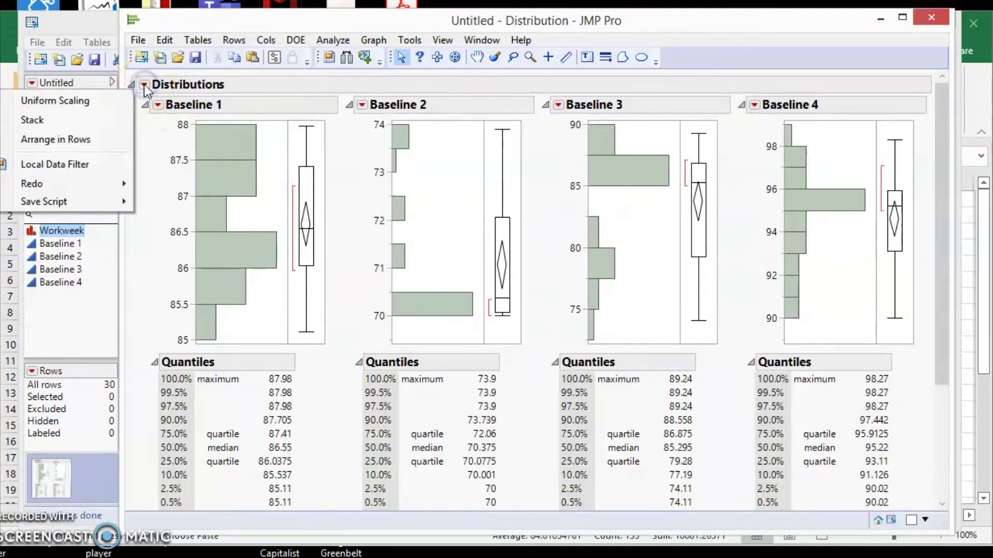
pyautogui.click(73, 120)
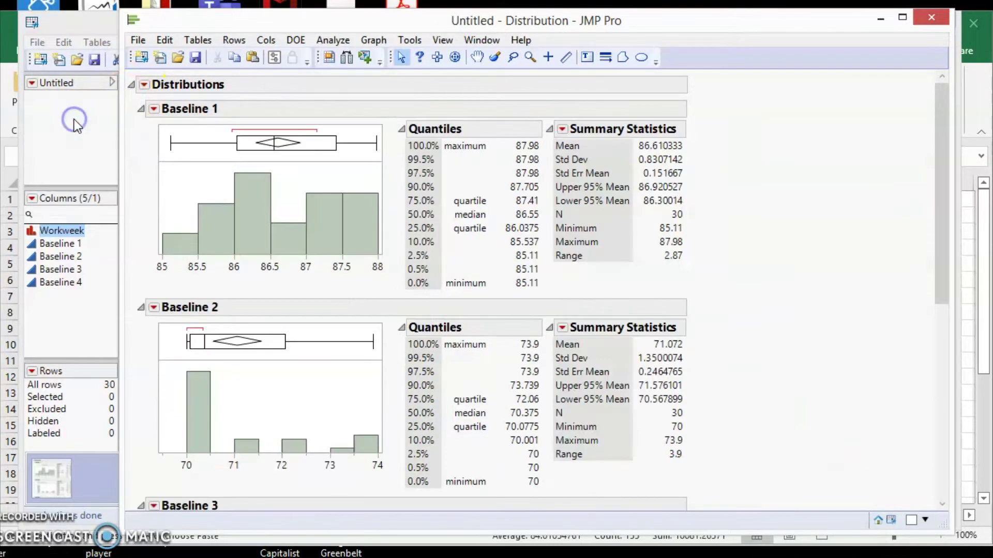
pyautogui.scroll(-5, 575, 177)
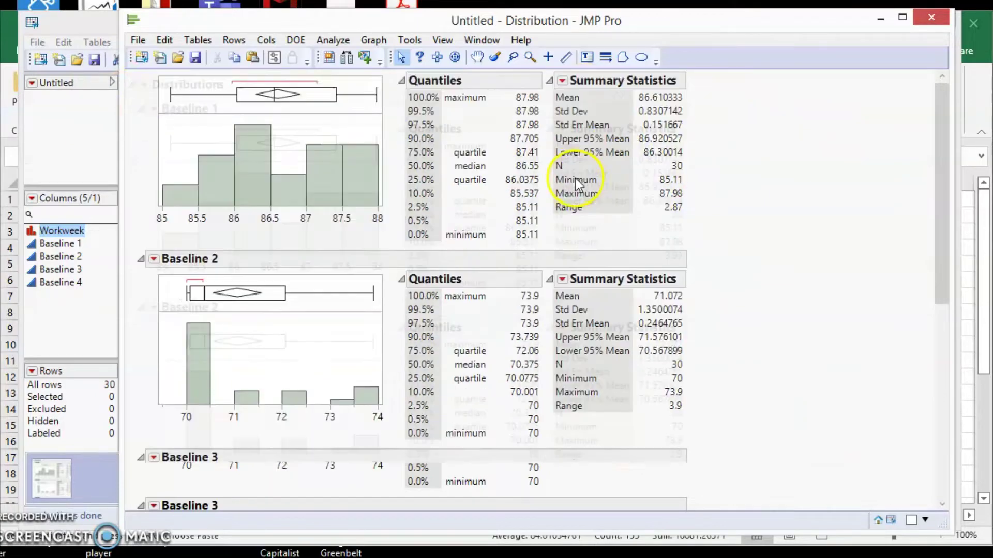
pyautogui.scroll(-5, 575, 177)
pyautogui.scroll(-5, 575, 179)
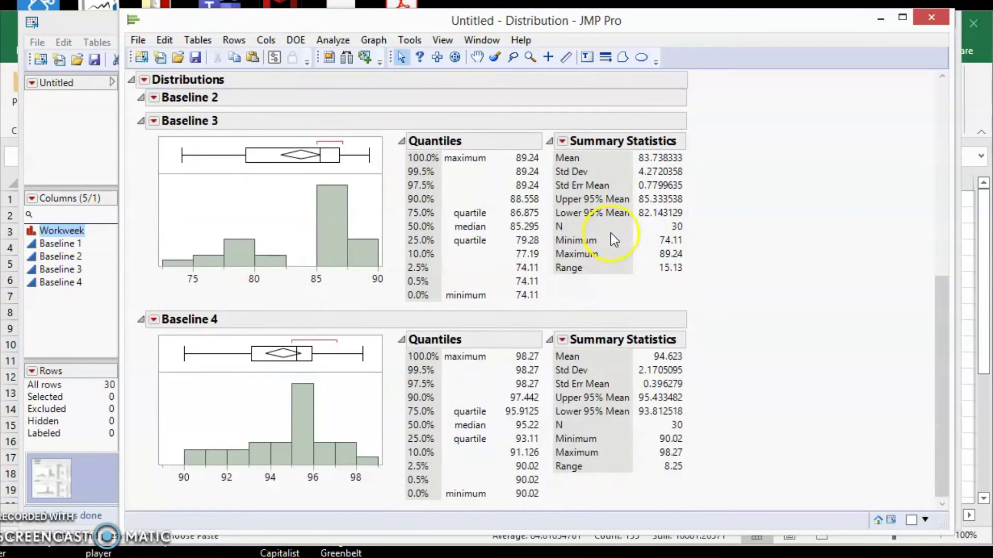
pyautogui.scroll(4, 610, 234)
pyautogui.scroll(4, 610, 233)
pyautogui.scroll(3, 611, 233)
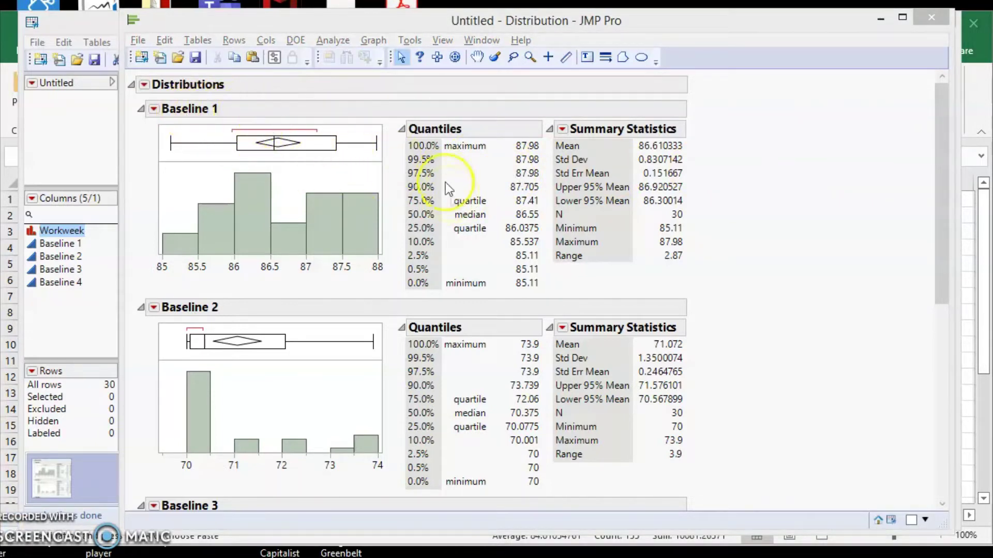
# Step: Use the Selection tool to select the entire Baseline 1 section, then switch to Word
pyautogui.click(438, 59)
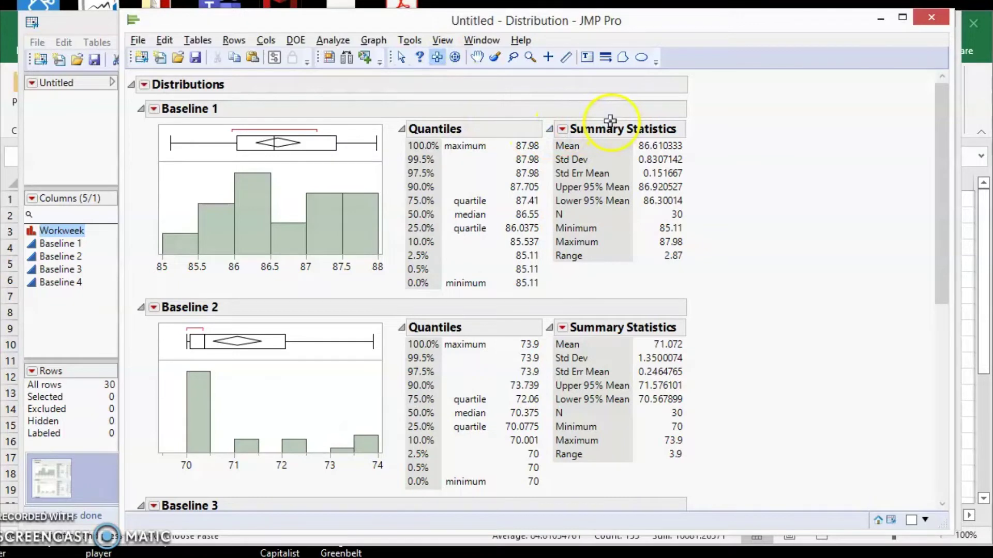
pyautogui.click(610, 124)
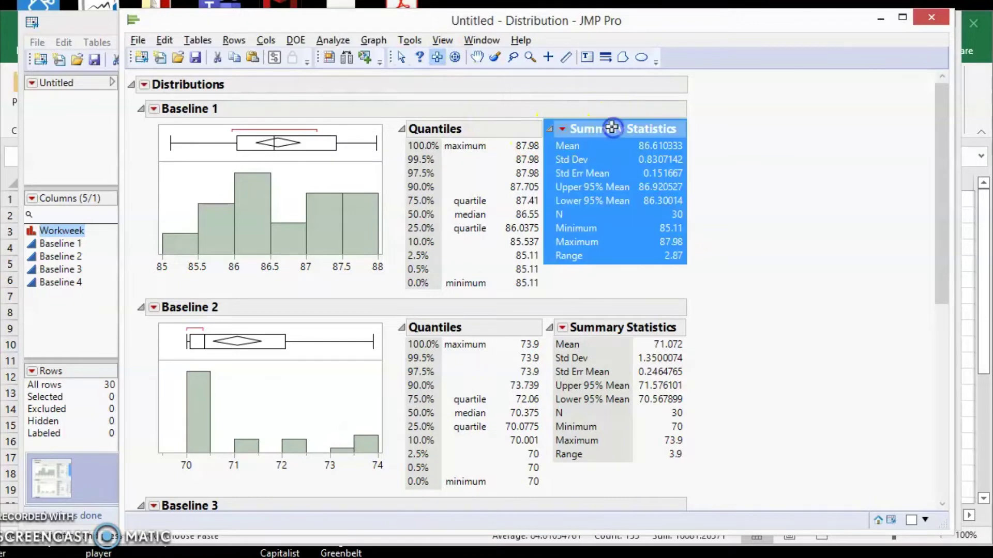
pyautogui.keyDown('shift'); pyautogui.click(492, 127); pyautogui.keyUp('shift')
pyautogui.click(320, 108)
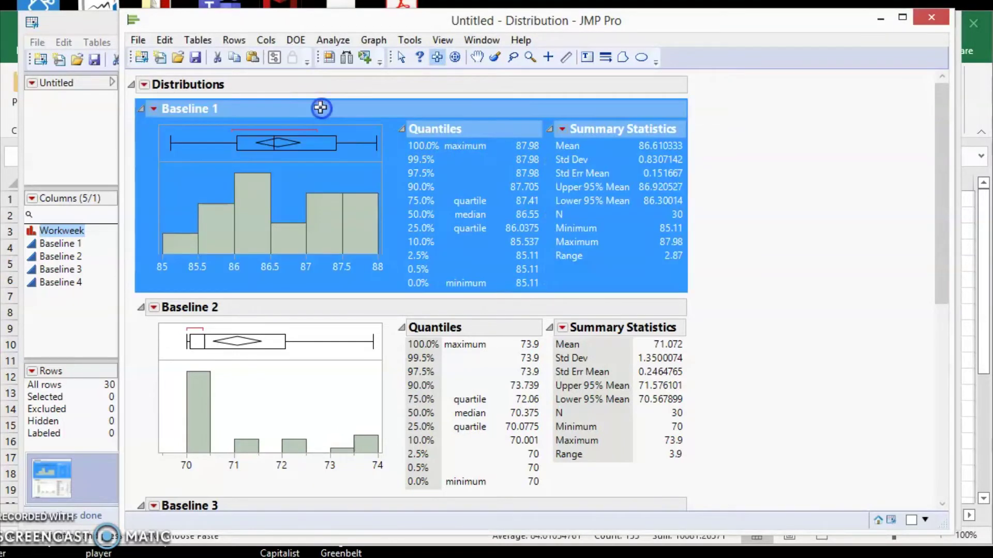
pyautogui.click(734, 157)
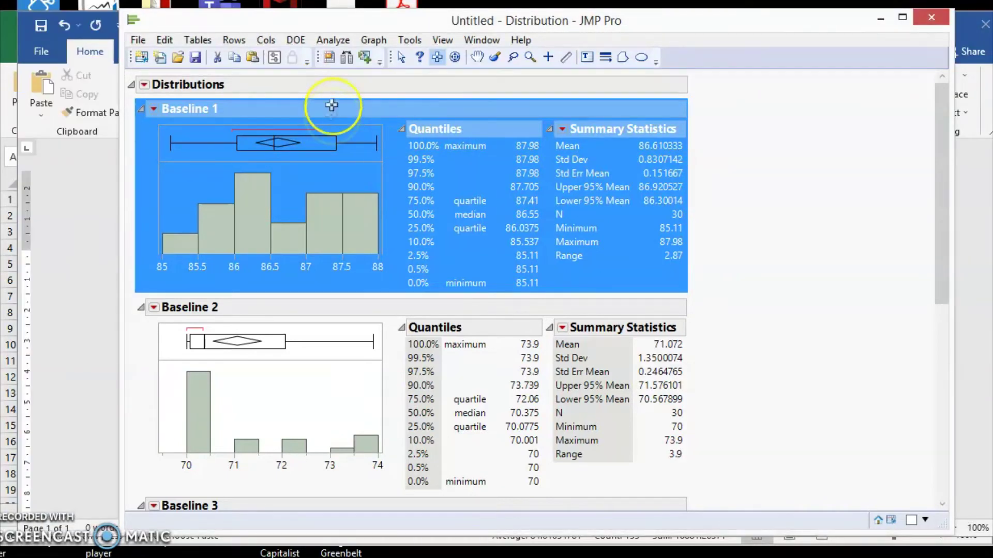
pyautogui.click(328, 83)
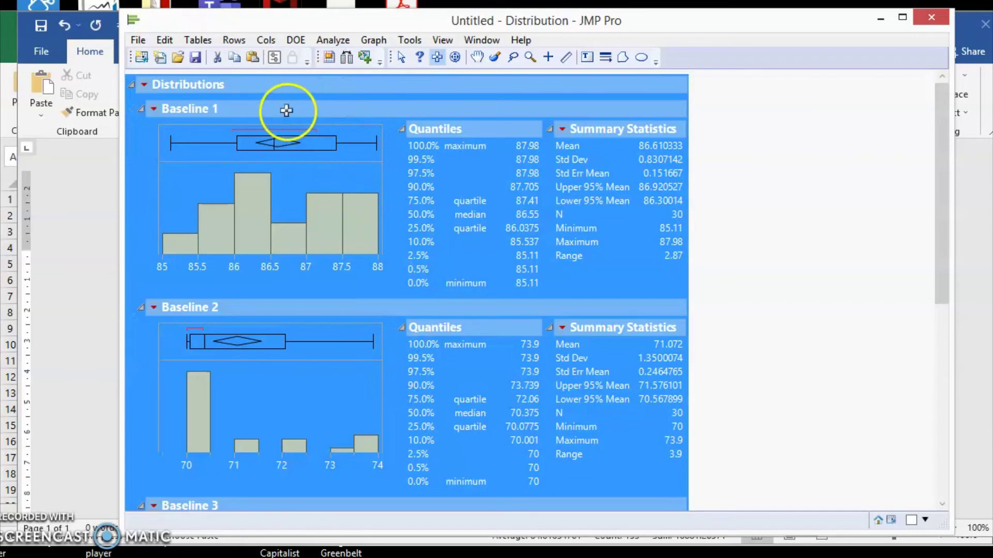
pyautogui.click(286, 110)
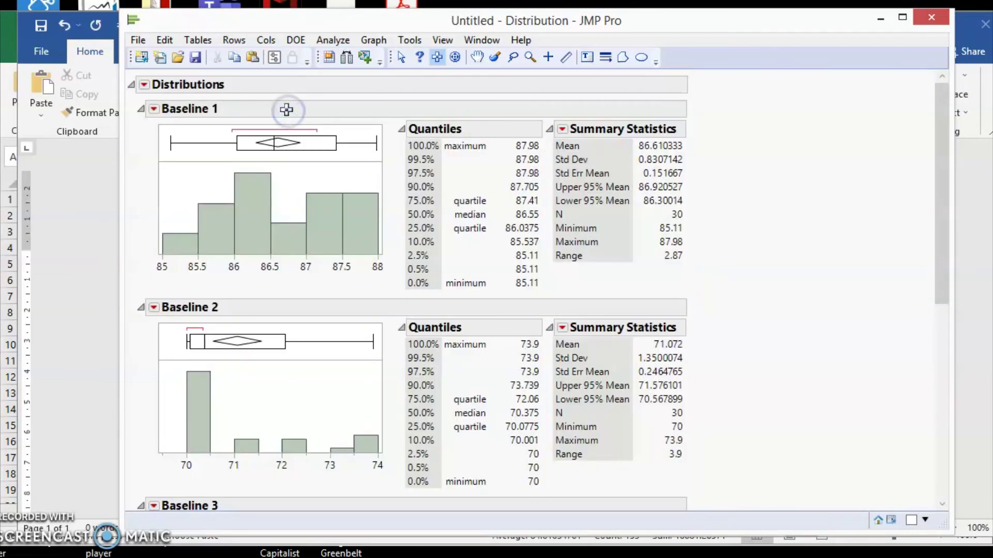
pyautogui.click(286, 110)
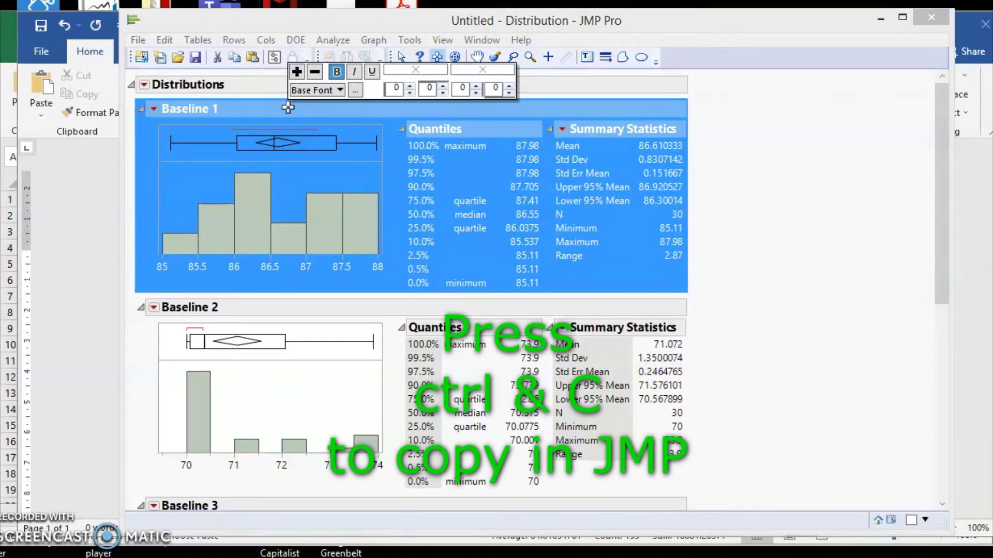
pyautogui.hotkey('alt', 'Tab')
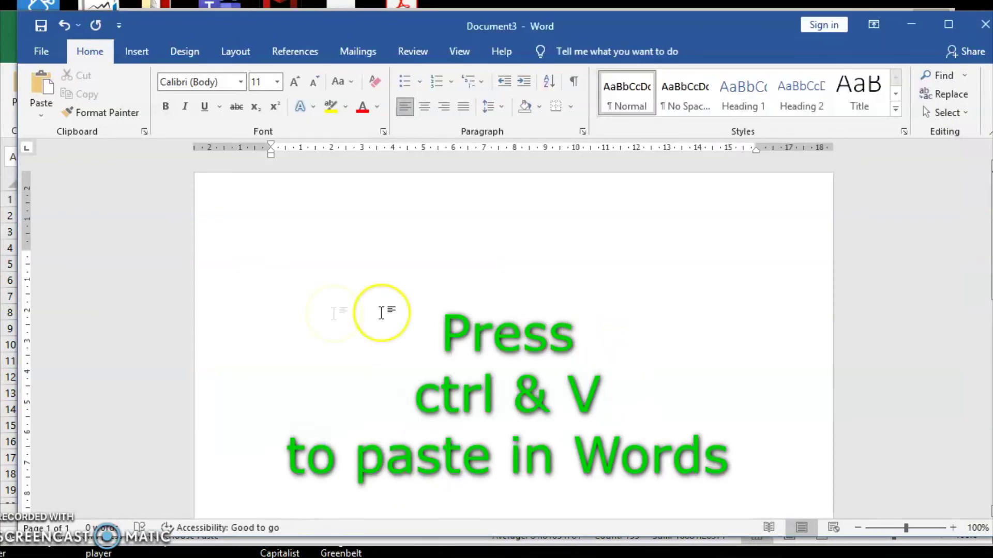
# Step: Paste the copied Baseline 1 report into the blank Word document
pyautogui.hotkey('ctrl', 'v')
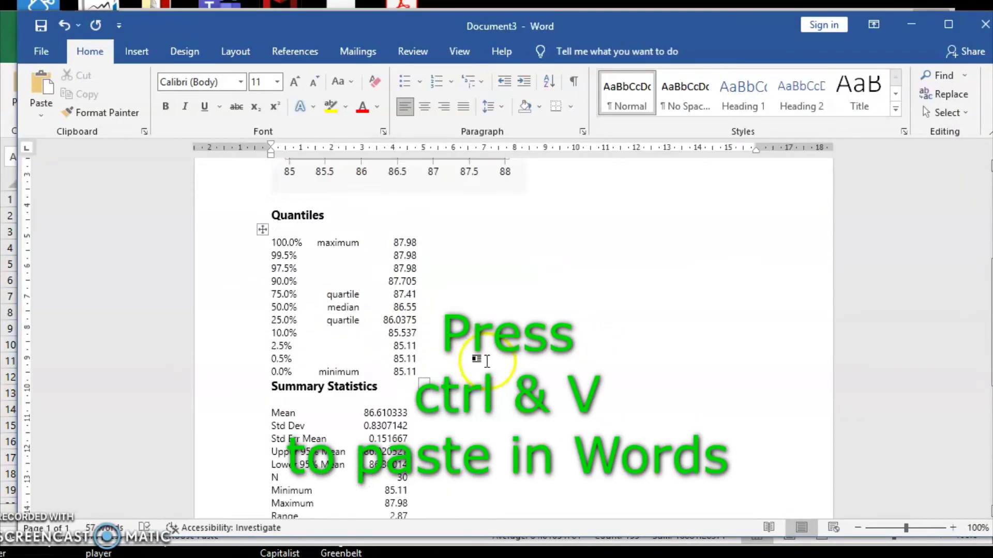
pyautogui.scroll(2, 477, 360)
pyautogui.moveTo(262, 305); pyautogui.dragTo(509, 302)
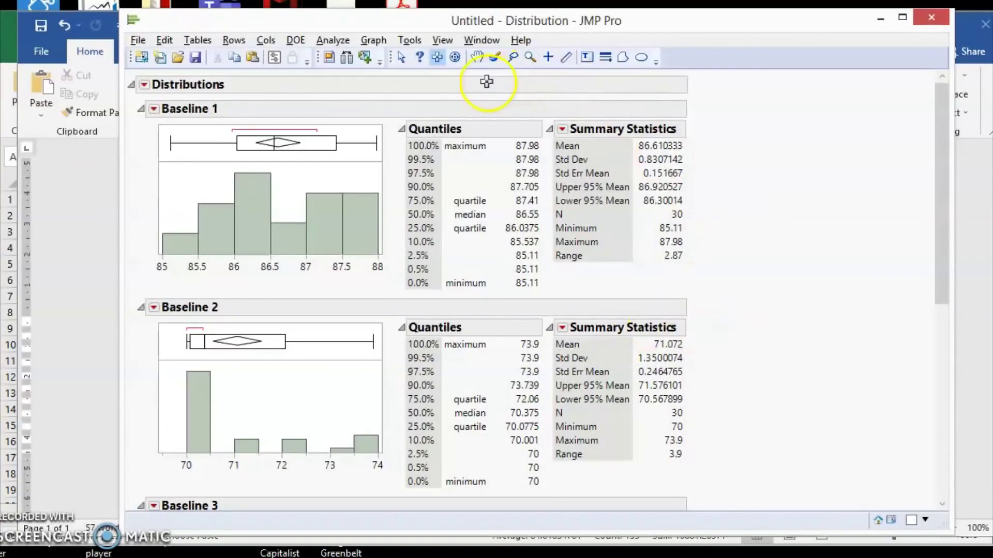
# Step: Restore the default Arrow tool in the JMP distribution report
pyautogui.click(402, 59)
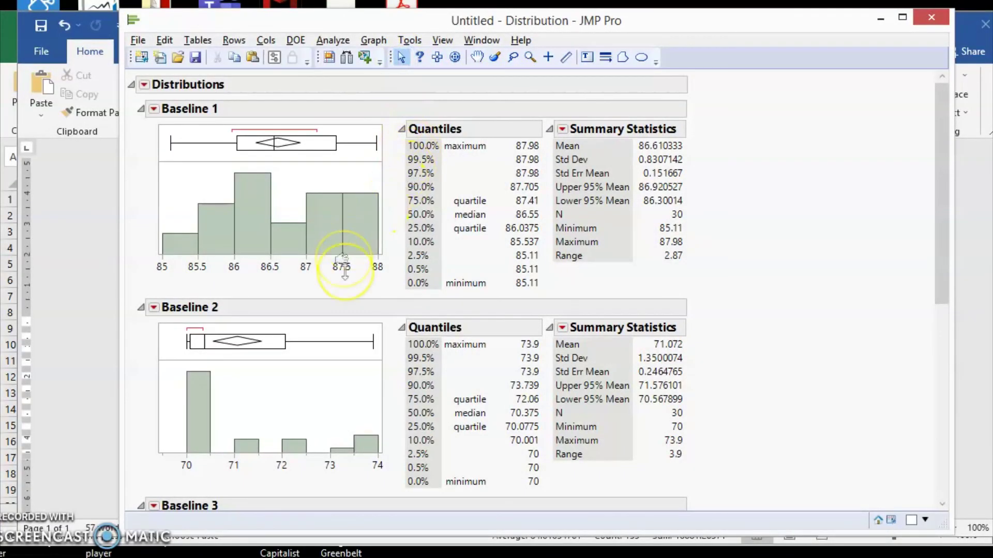